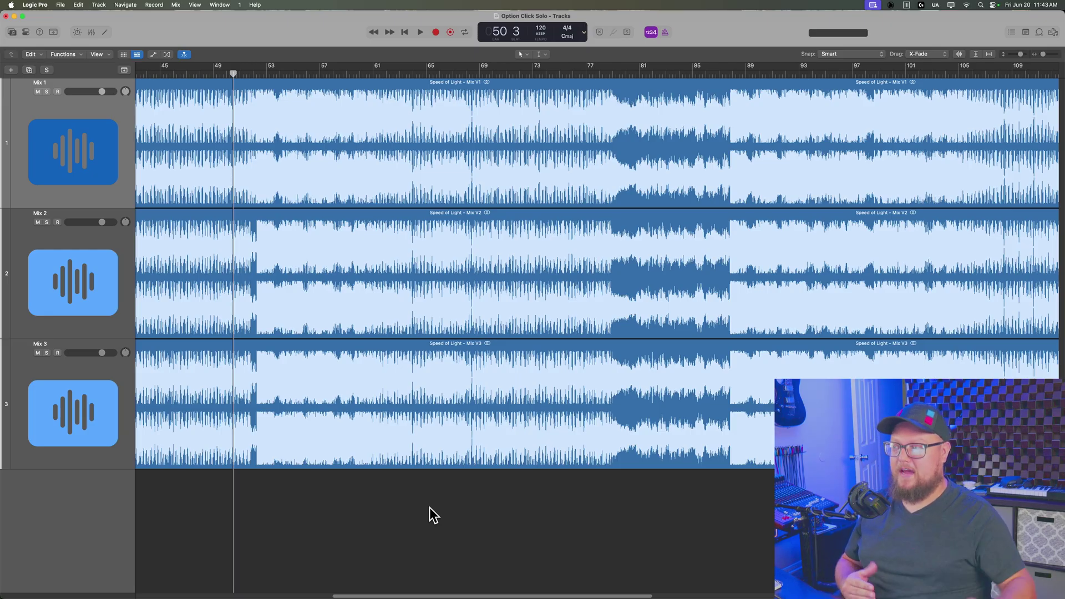
# Step: Exclusively solo Mix 1, Mix 2, Mix 3, Mix 2, then Mix 1 in turn
pyautogui.click(48, 91)
pyautogui.keyDown('alt'); pyautogui.click(47, 222); pyautogui.keyUp('alt')
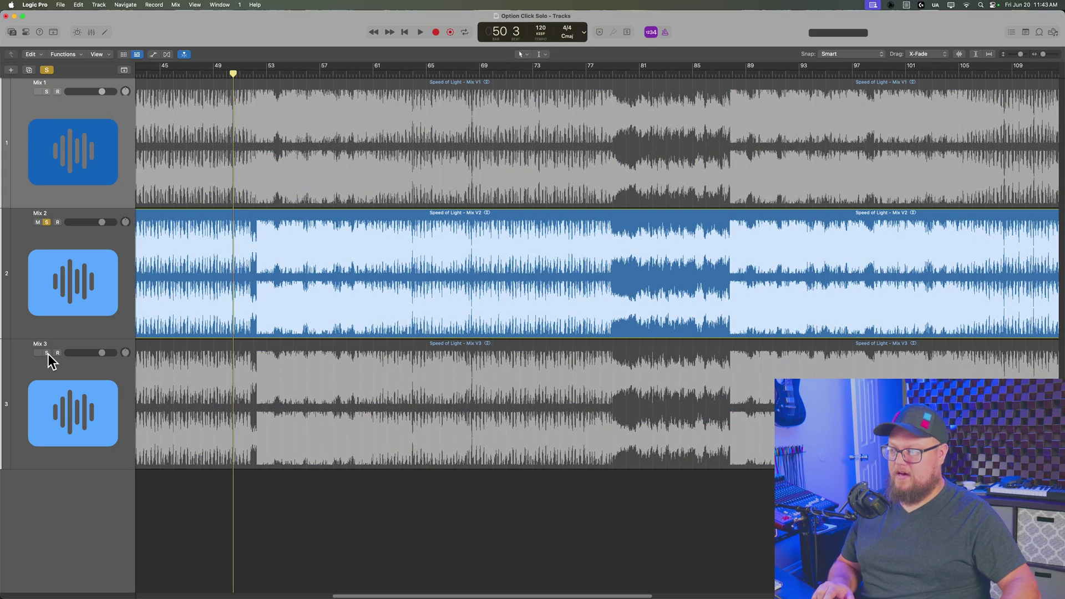
pyautogui.keyDown('alt'); pyautogui.click(47, 354); pyautogui.keyUp('alt')
pyautogui.keyDown('alt'); pyautogui.click(47, 222); pyautogui.keyUp('alt')
pyautogui.keyDown('alt'); pyautogui.click(48, 92); pyautogui.keyUp('alt')
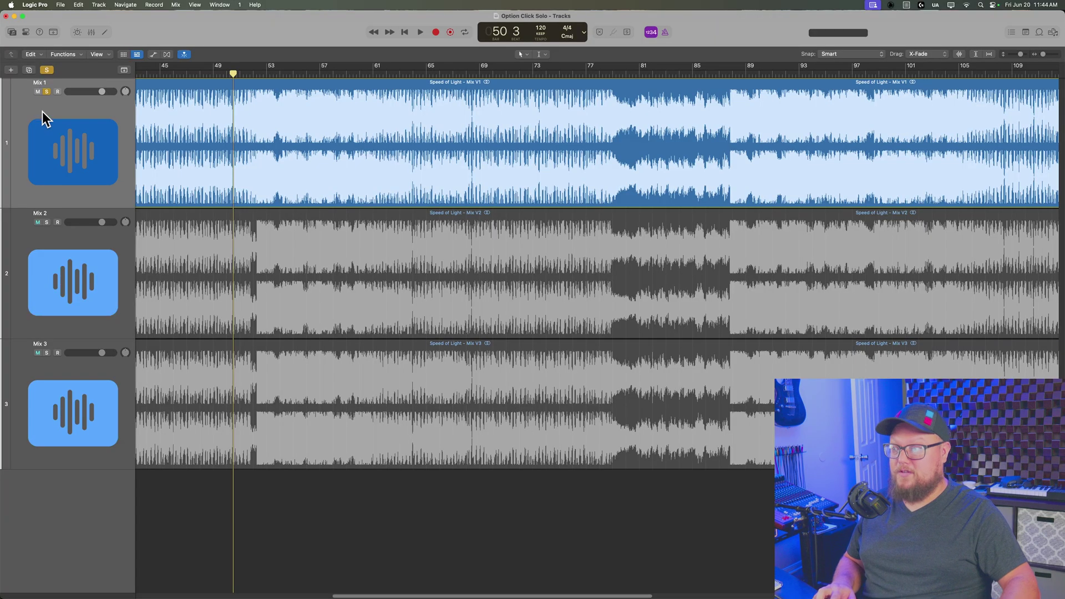
# Step: Toggle Mix 1's solo on and off several times, leaving it unsoloed
pyautogui.click(47, 92)
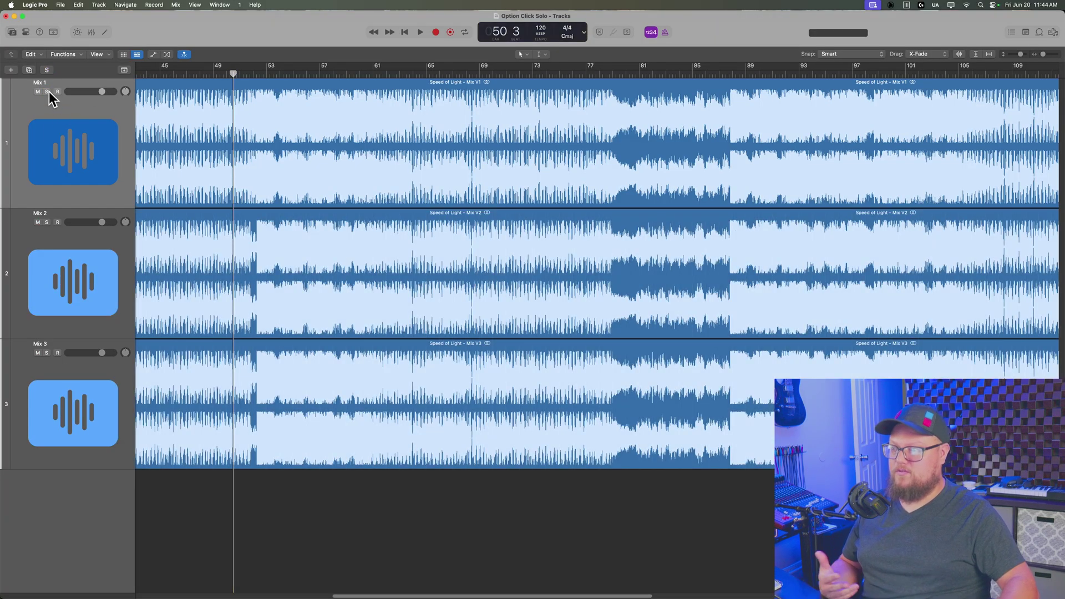
pyautogui.click(47, 92)
pyautogui.click(48, 92)
pyautogui.click(48, 92)
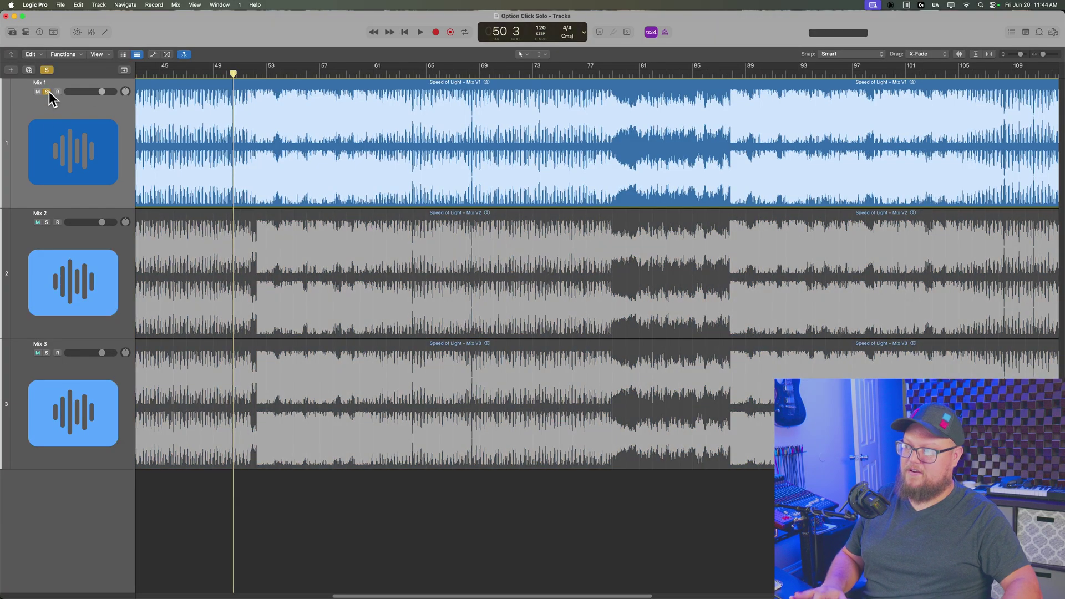
pyautogui.click(47, 92)
pyautogui.click(48, 92)
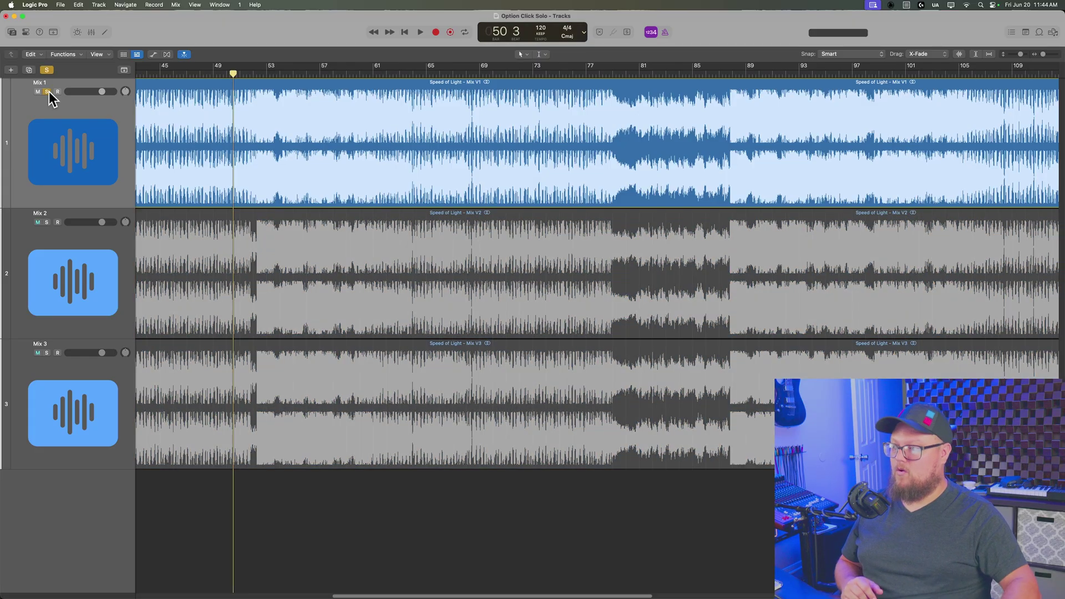
pyautogui.click(48, 92)
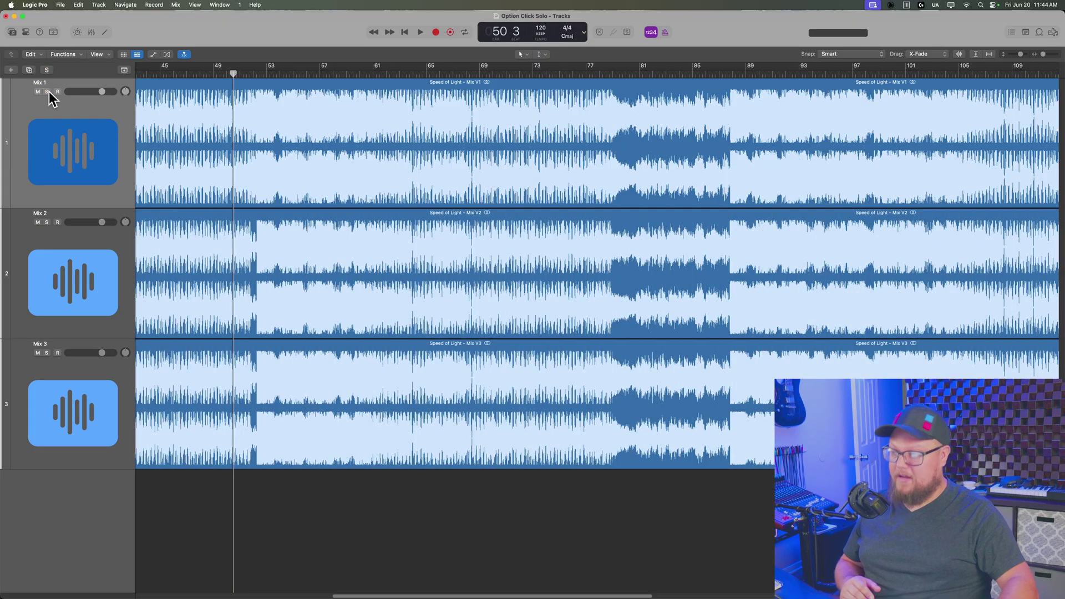
pyautogui.click(48, 91)
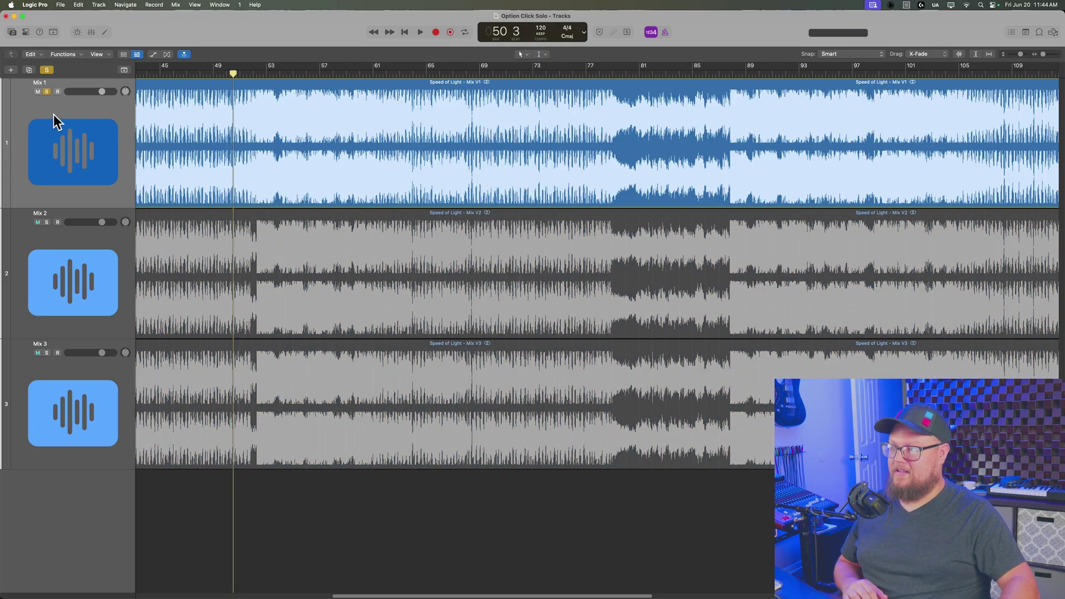
# Step: Solo Mix 2 alongside Mix 1, drop Mix 1, then clear Mix 2's solo so all mixes play
pyautogui.click(46, 222)
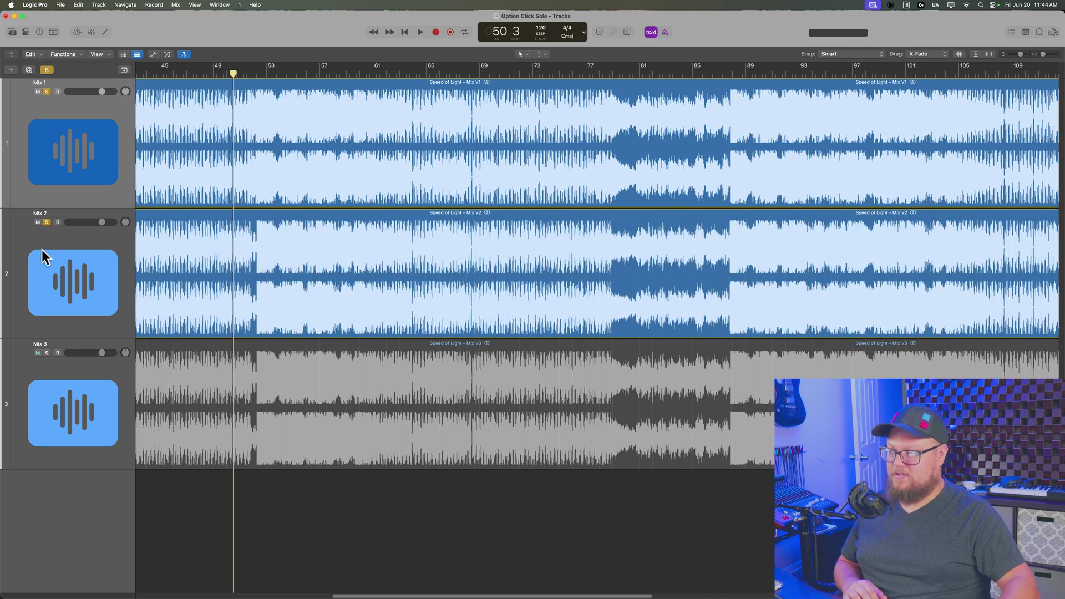
pyautogui.click(46, 91)
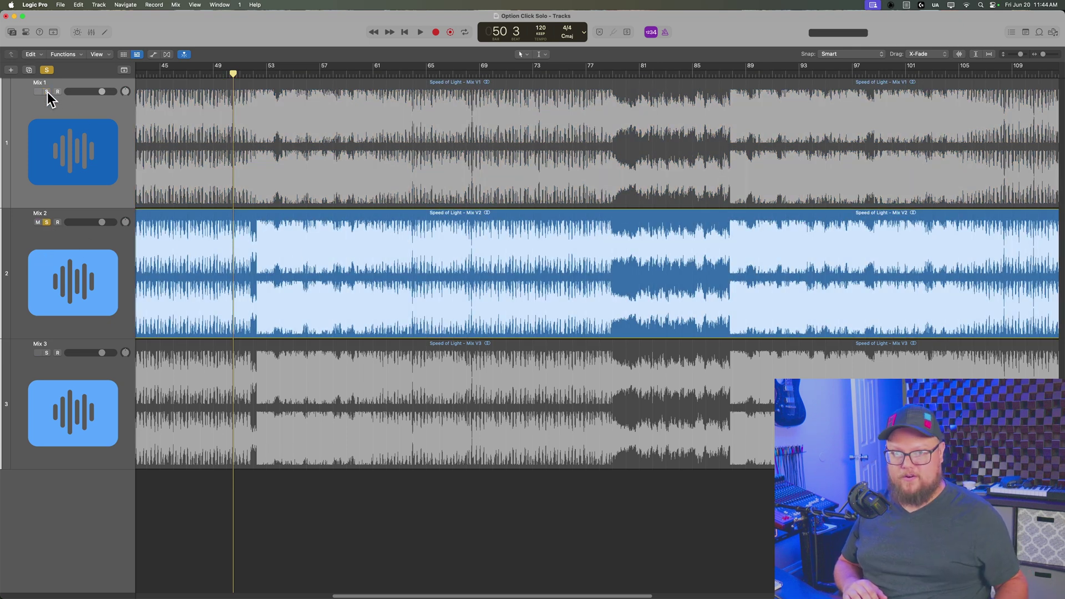
pyautogui.click(48, 223)
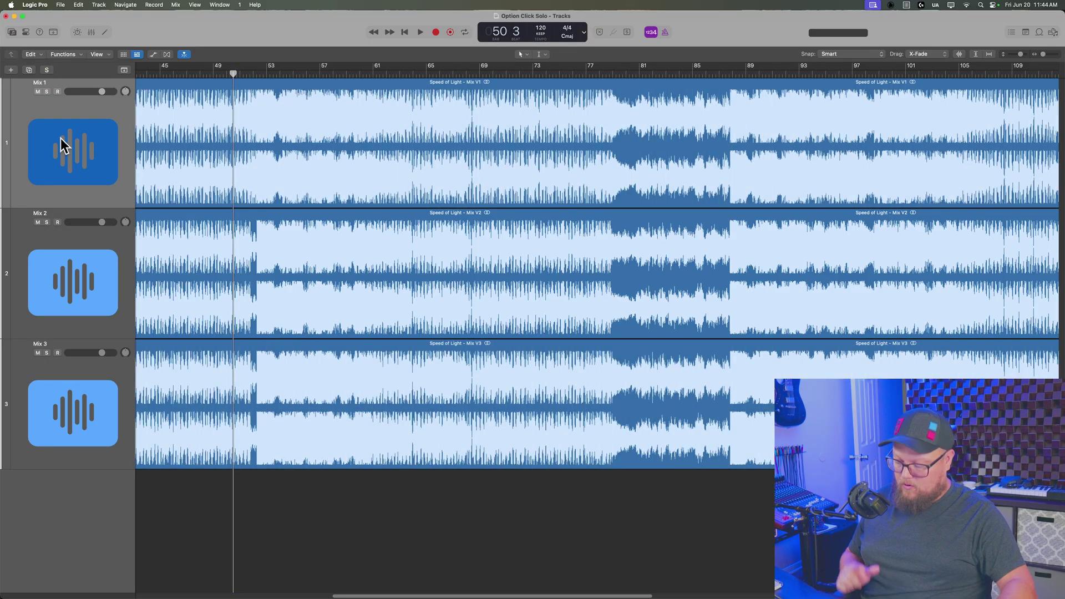
# Step: Exclusively solo Mix 1, Mix 2, Mix 3 and Mix 1, ending on Mix 2, and zoom in around the playhead
pyautogui.click(47, 92)
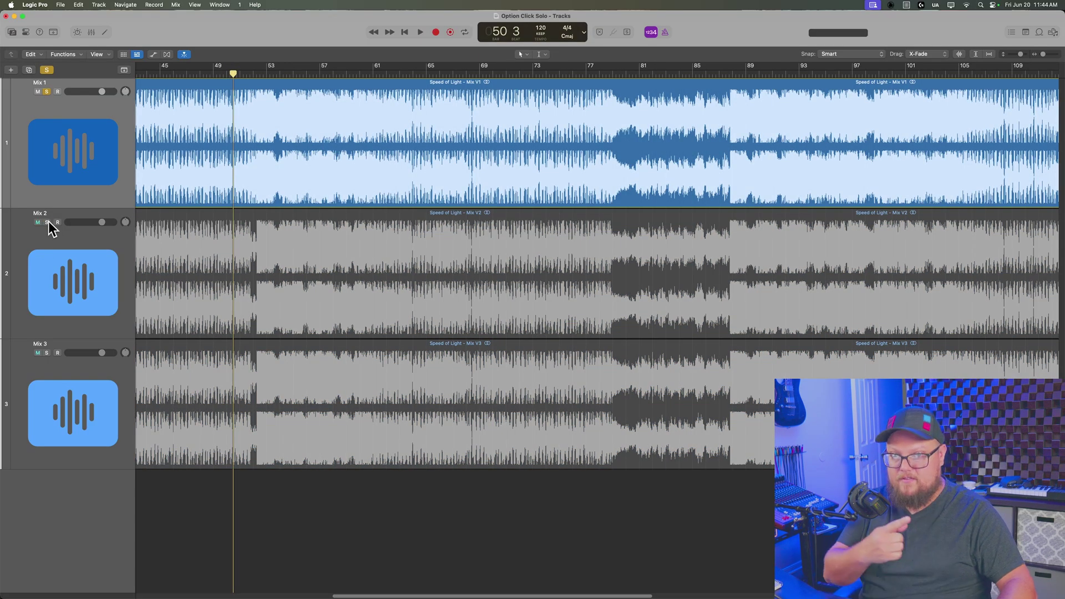
pyautogui.keyDown('alt'); pyautogui.click(47, 222); pyautogui.keyUp('alt')
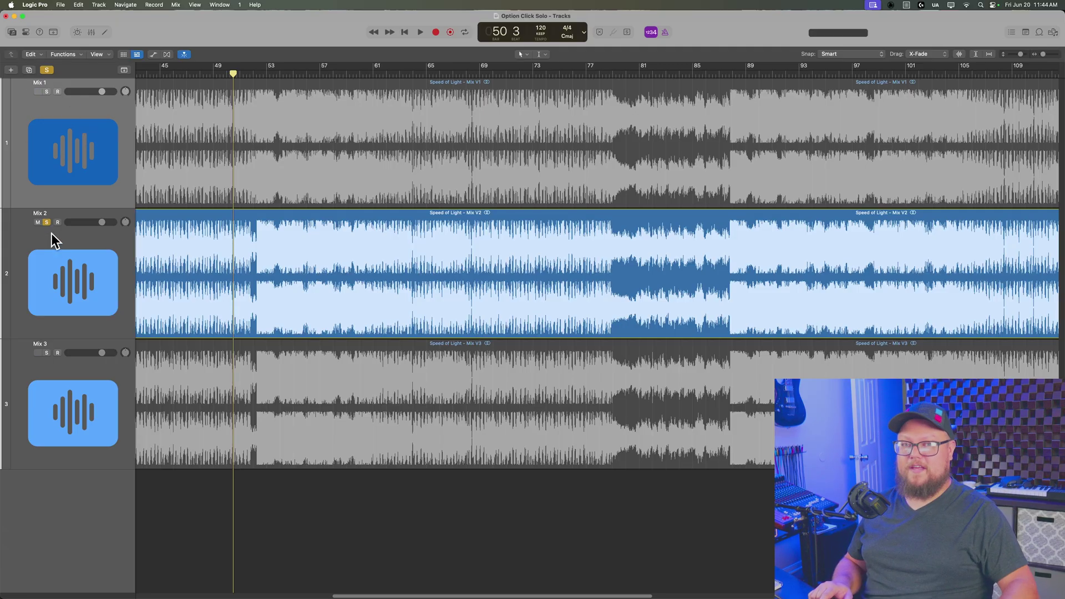
pyautogui.keyDown('alt'); pyautogui.click(48, 353); pyautogui.keyUp('alt')
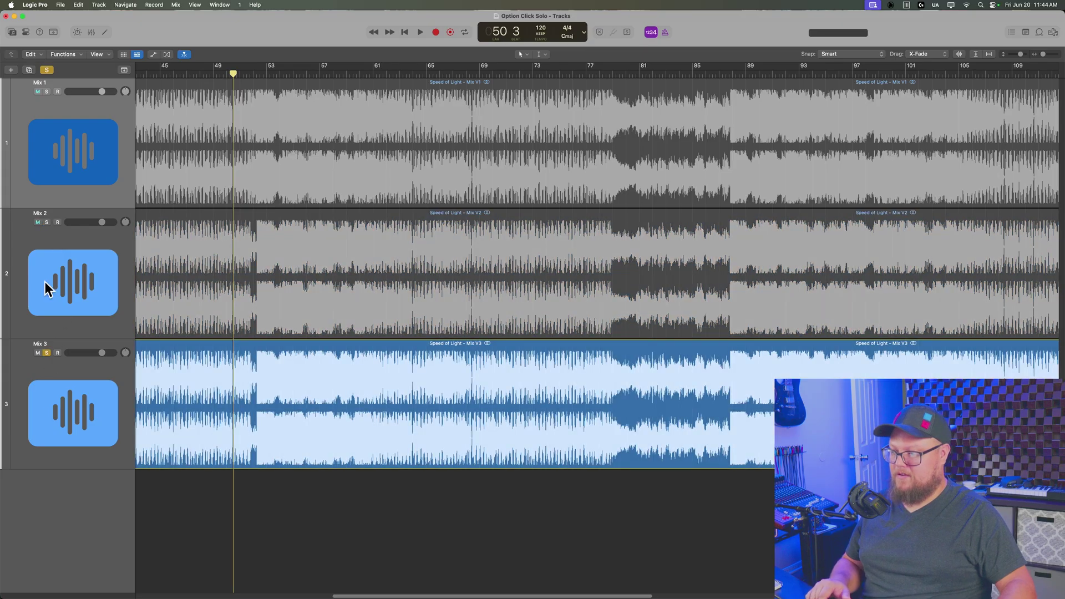
pyautogui.keyDown('alt'); pyautogui.click(46, 92); pyautogui.keyUp('alt')
pyautogui.keyDown('alt'); pyautogui.click(47, 222); pyautogui.keyUp('alt')
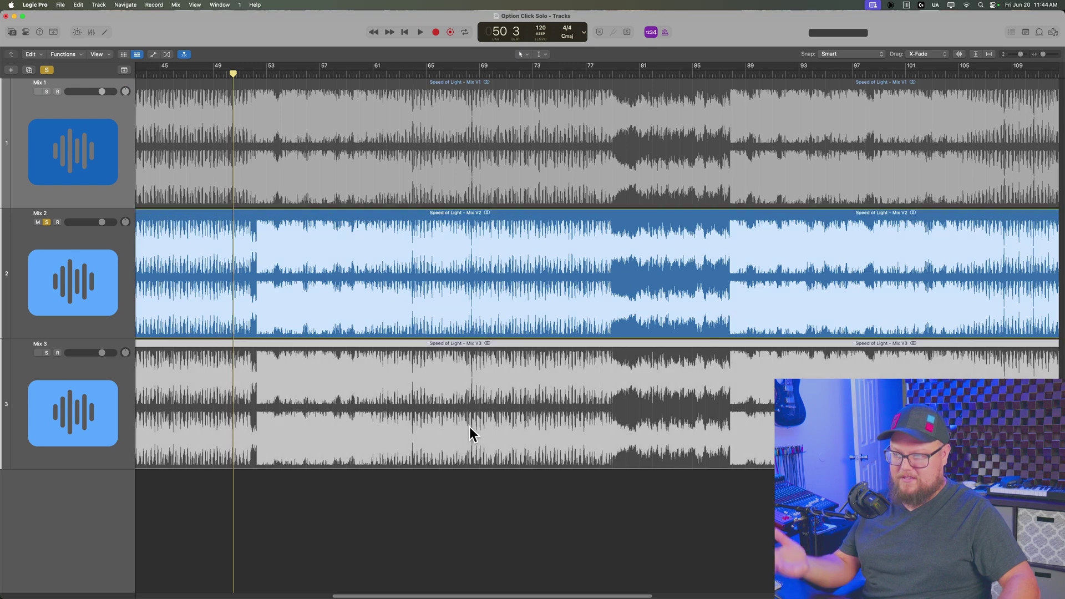
pyautogui.press('super+Right')
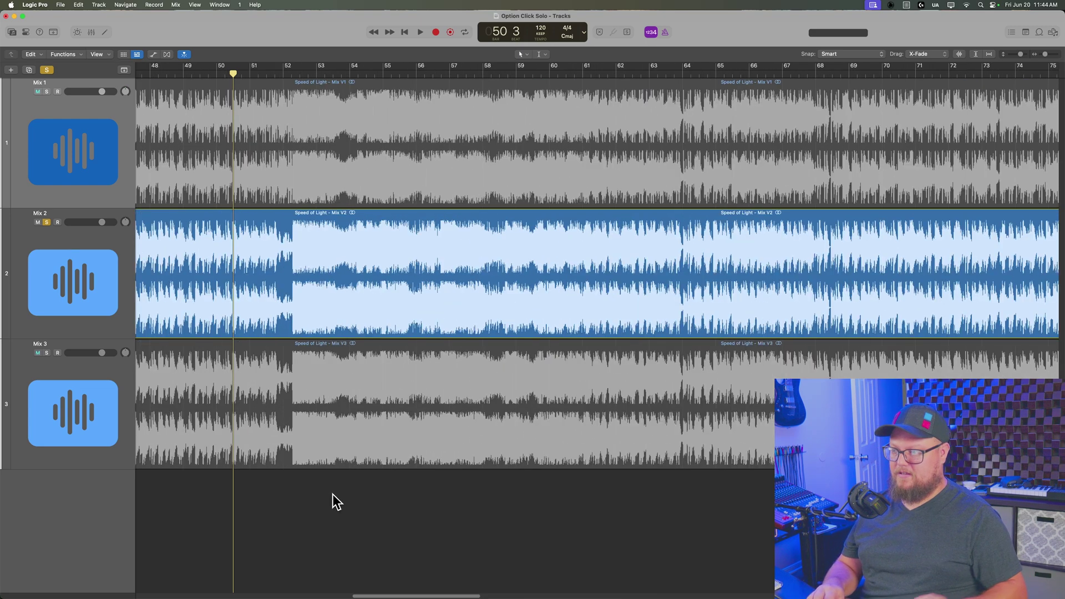
# Step: Exclusively solo Mix 1, then Mix 2, Mix 3 and back to Mix 1
pyautogui.click(48, 92)
pyautogui.click(48, 223)
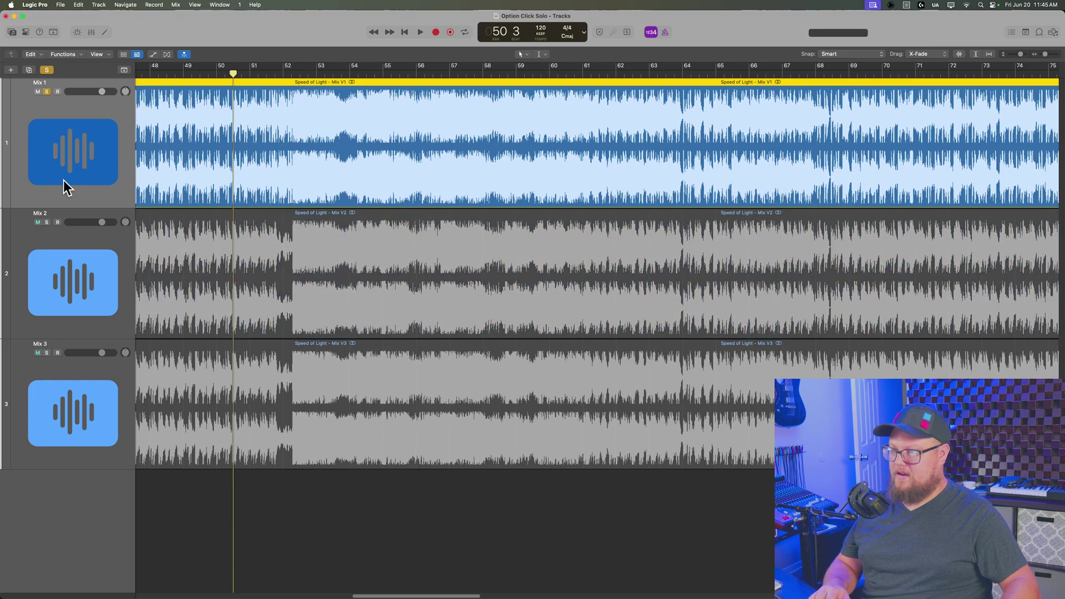
pyautogui.click(47, 222)
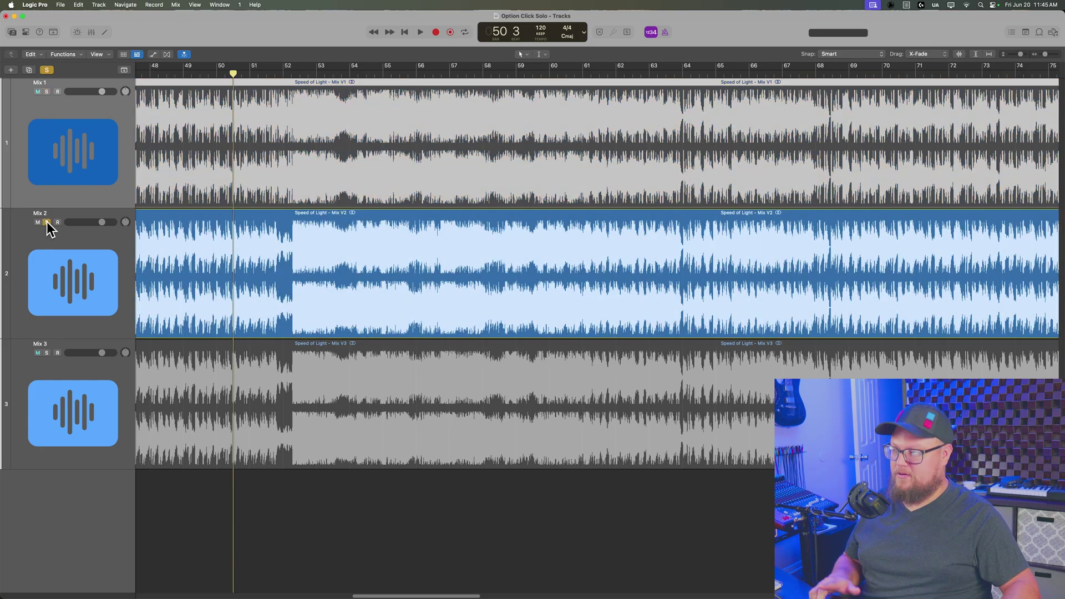
pyautogui.click(48, 353)
pyautogui.click(47, 93)
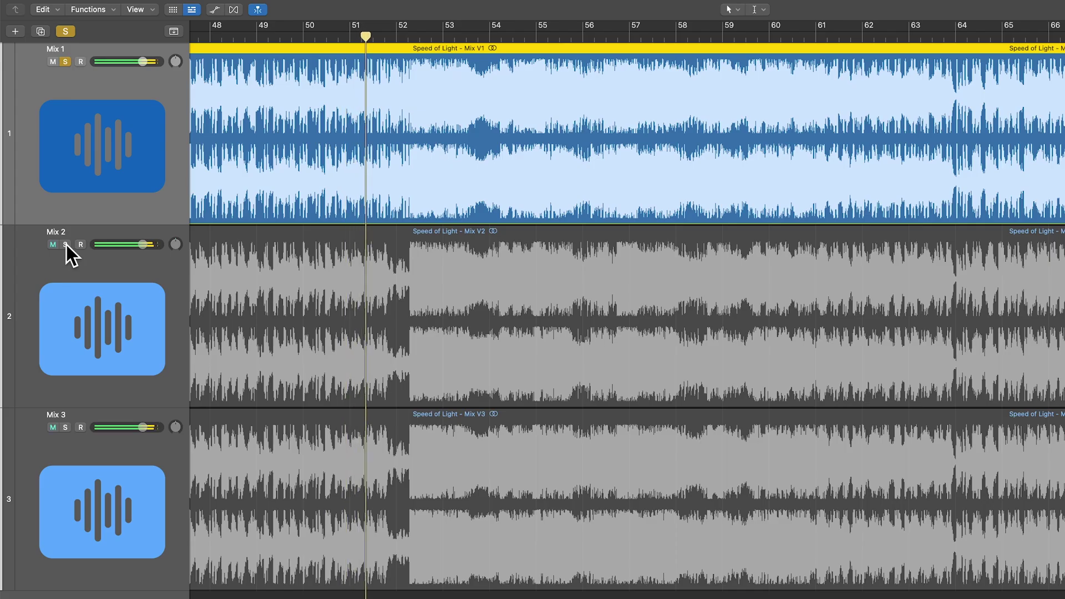
# Step: During playback, switch the exclusive solo through Mix 2, 3, 1, 2, 3, ending on Mix 1
pyautogui.click(65, 245)
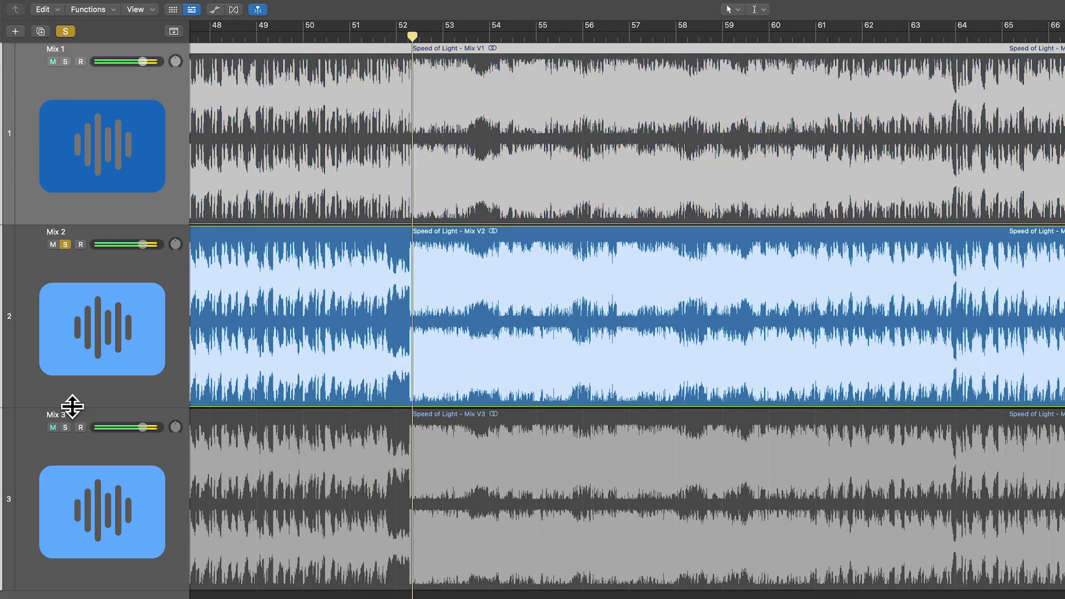
pyautogui.click(65, 427)
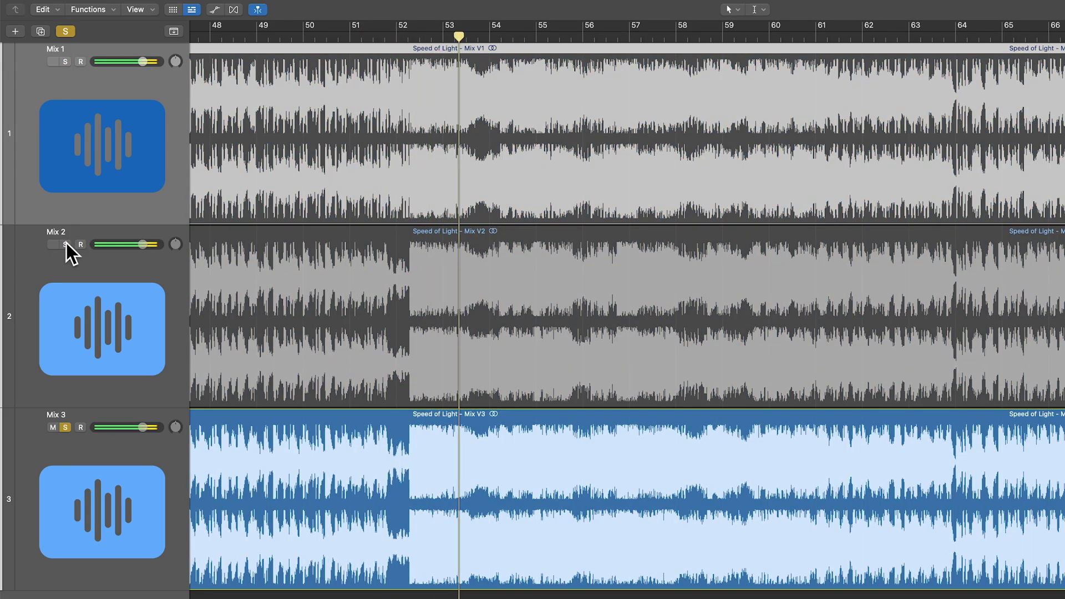
pyautogui.click(66, 62)
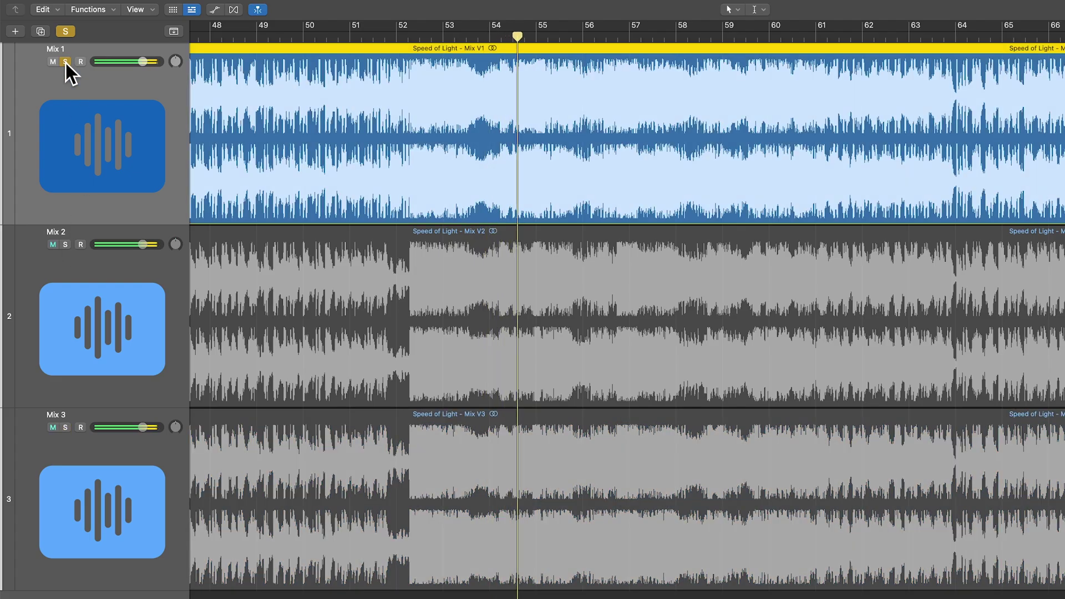
pyautogui.click(66, 245)
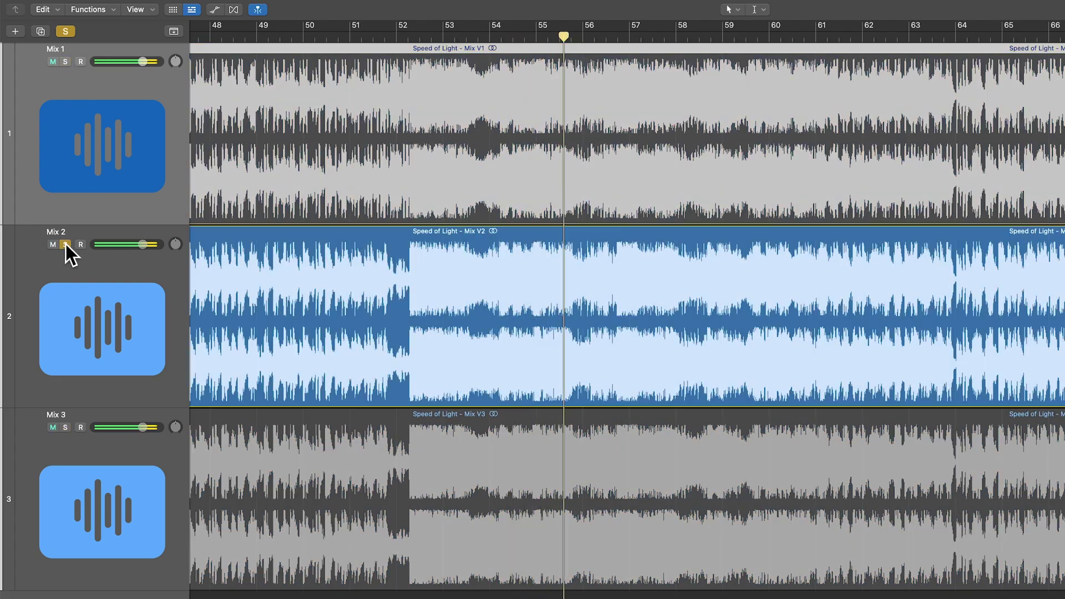
pyautogui.click(66, 428)
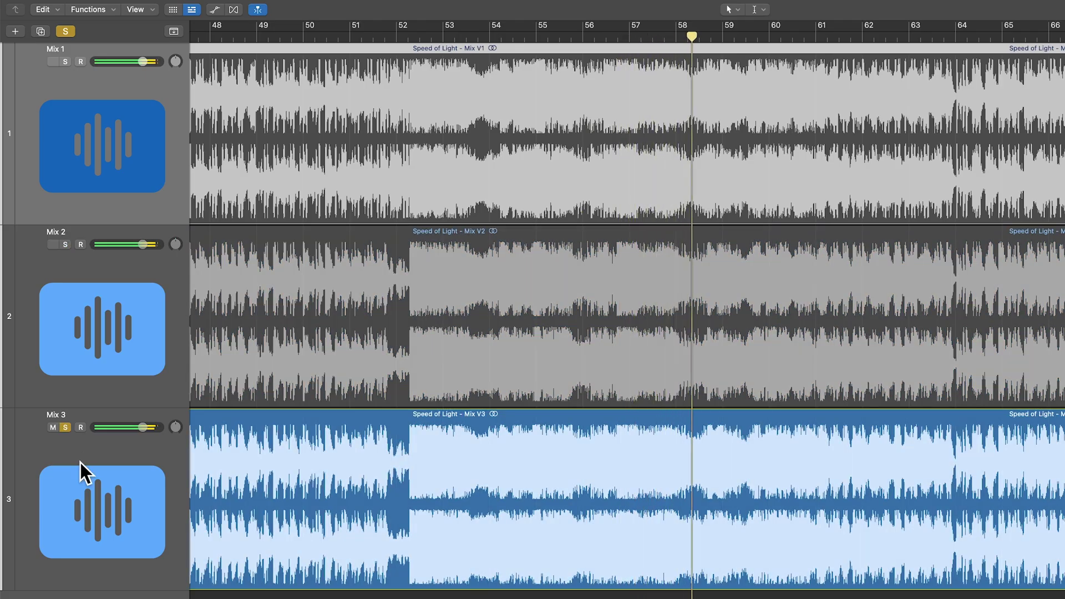
pyautogui.click(65, 61)
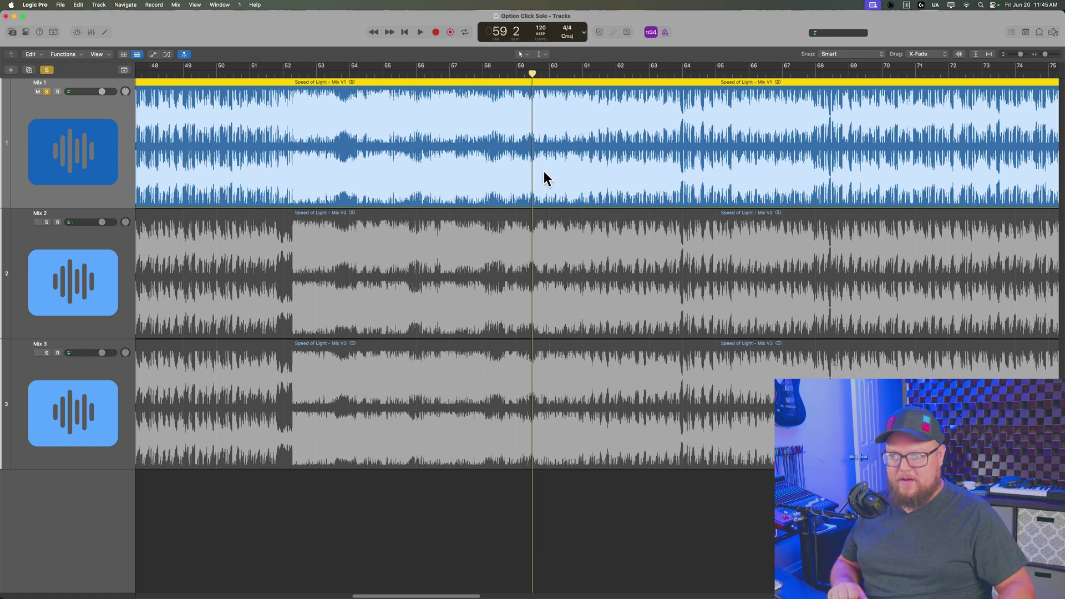
# Step: Turn off Mix 1's solo, selecting the Mix 2 and Mix 3 tracks around it
pyautogui.click(45, 217)
pyautogui.click(46, 91)
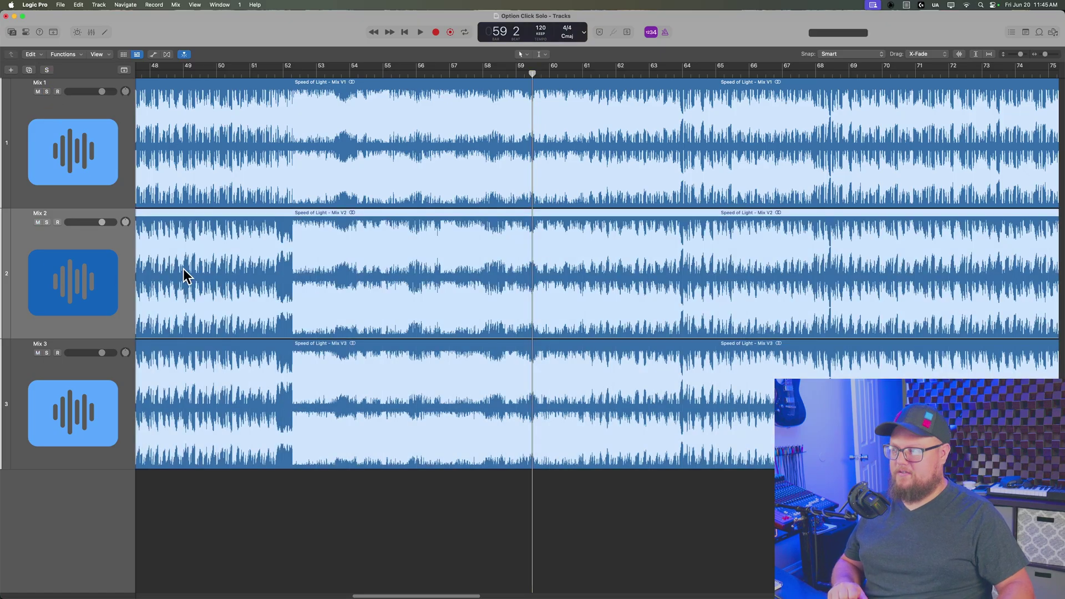
pyautogui.click(81, 379)
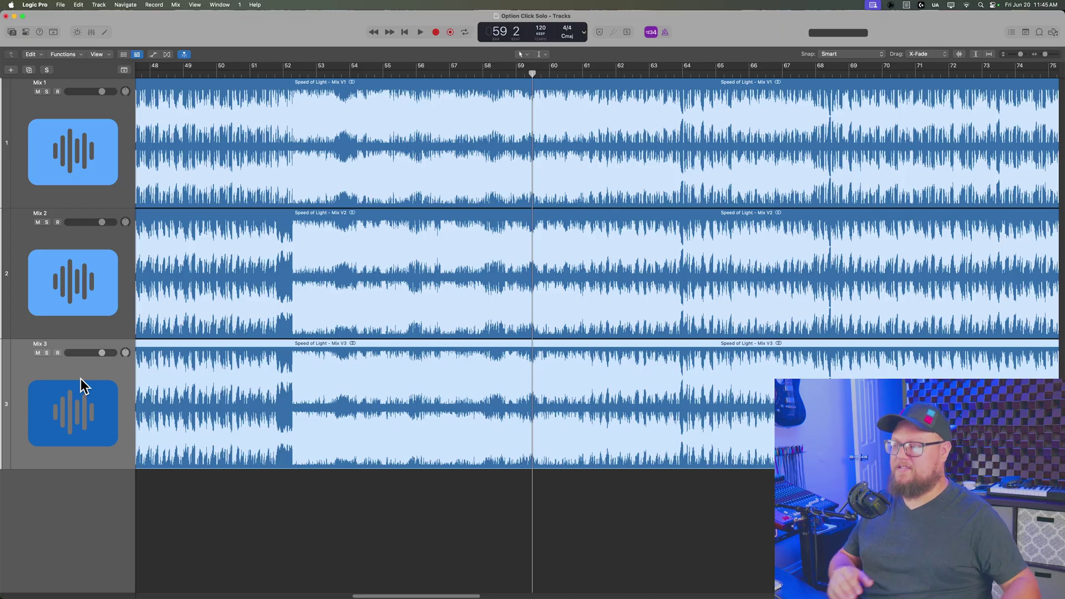
pyautogui.scroll(-5, 631, 526)
# Step: Put the playhead at bar 110, solo Mix 1 with S, and start playback
pyautogui.click(683, 72)
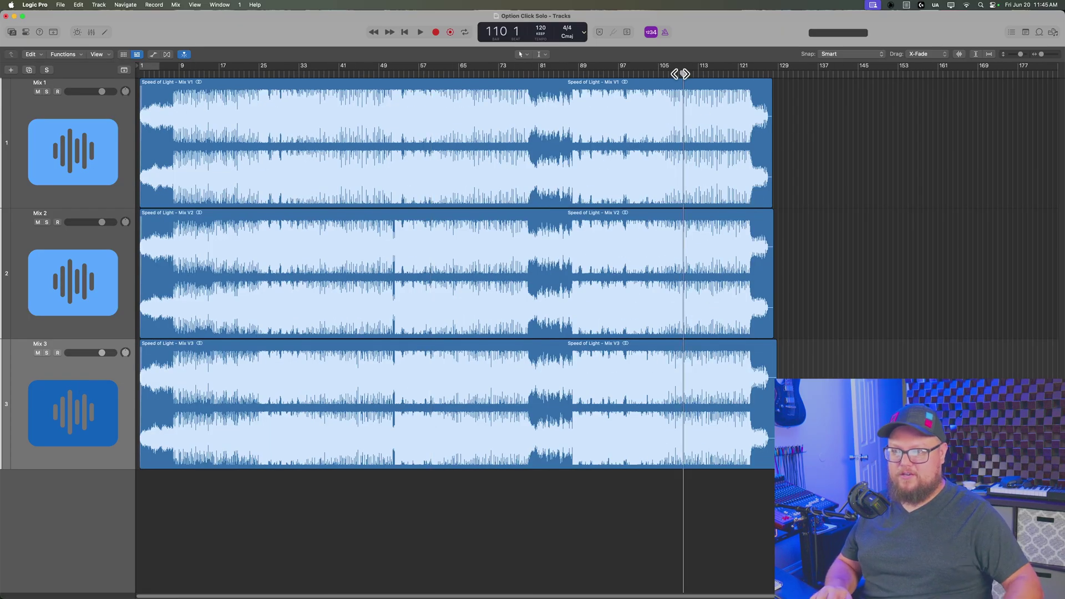
pyautogui.scroll(5, 682, 74)
pyautogui.scroll(2, 684, 74)
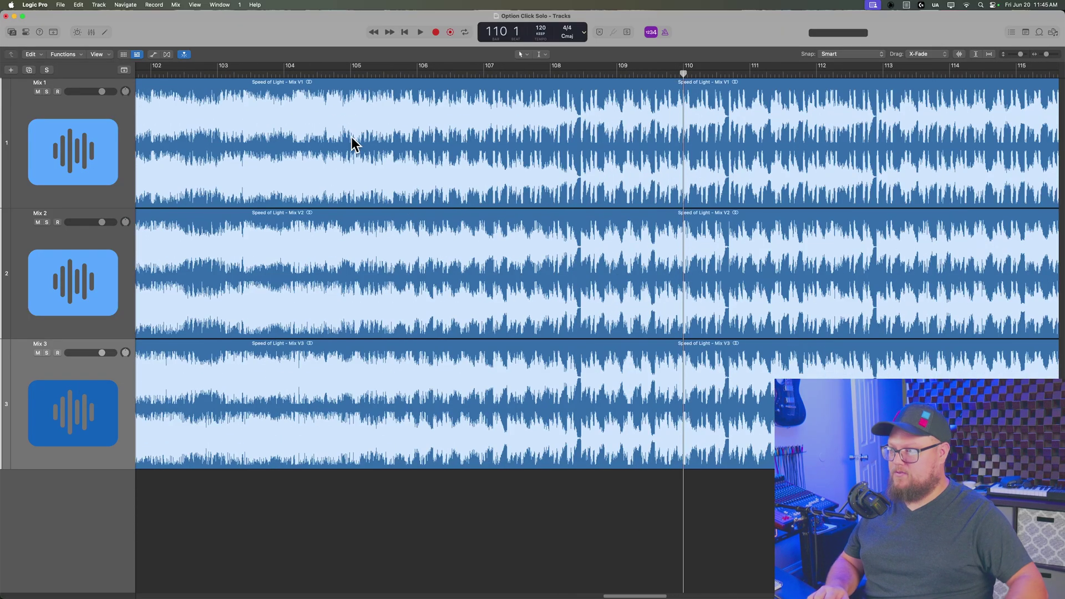
pyautogui.click(49, 105)
pyautogui.press('s')
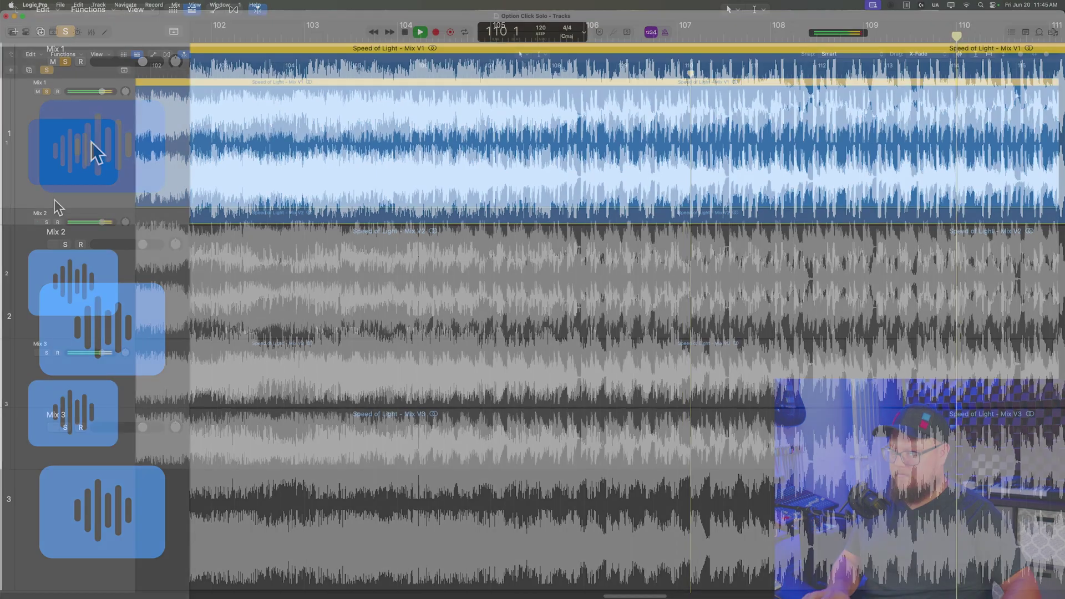
pyautogui.press('space')
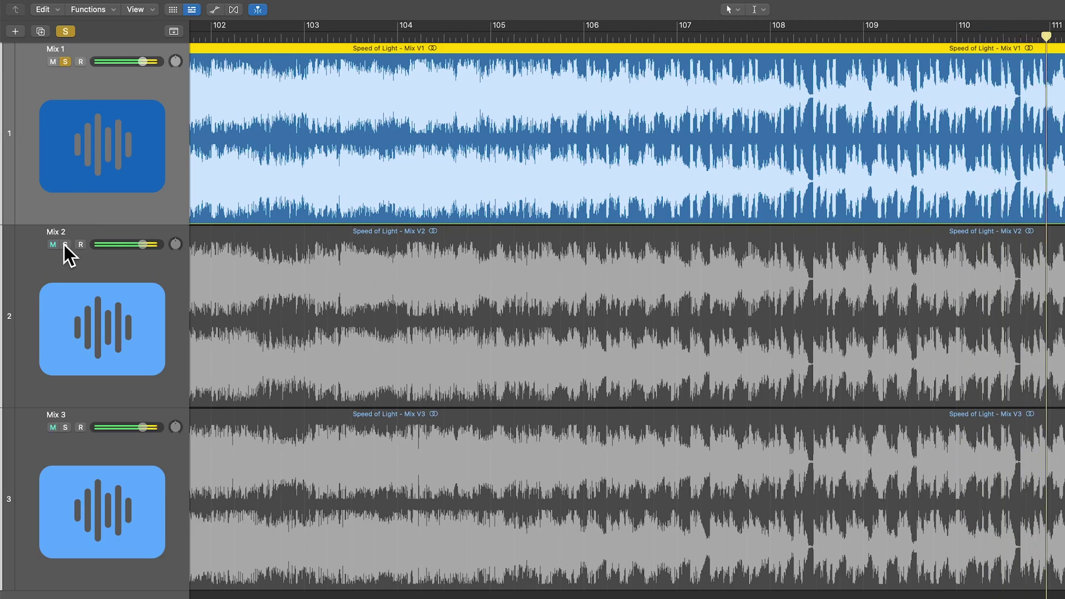
# Step: Switch the exclusive solo through Mix 2, 3, 2, 1, 2, finishing on Mix 3
pyautogui.click(65, 245)
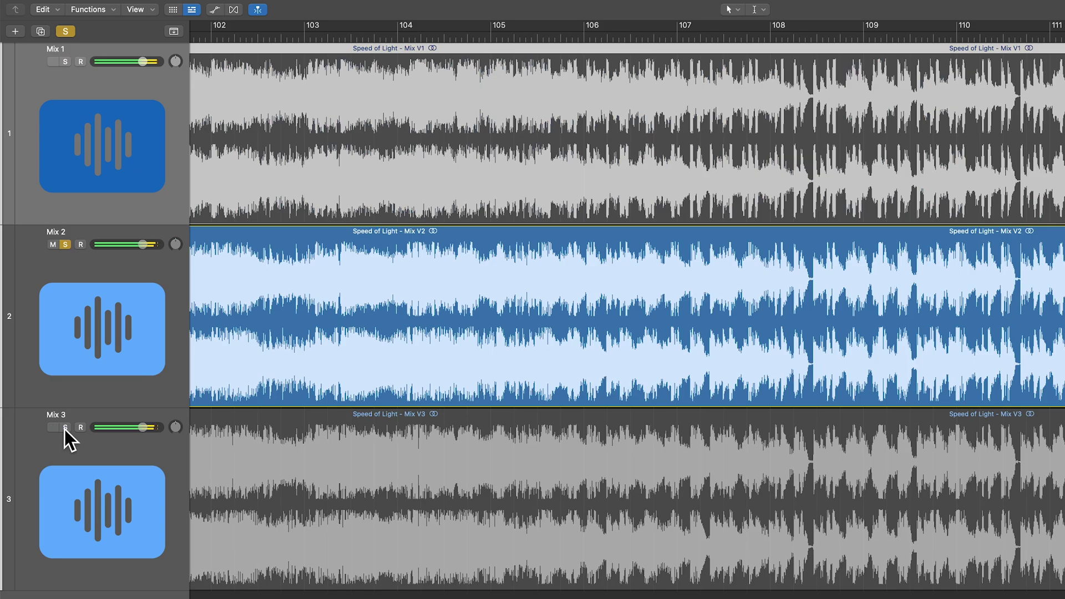
pyautogui.click(65, 428)
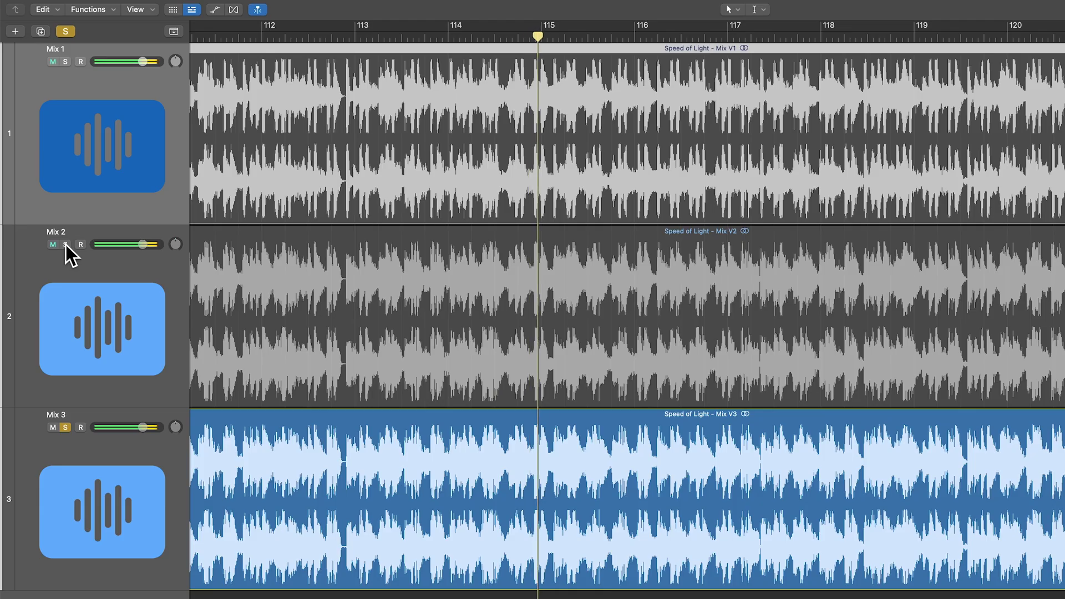
pyautogui.click(65, 245)
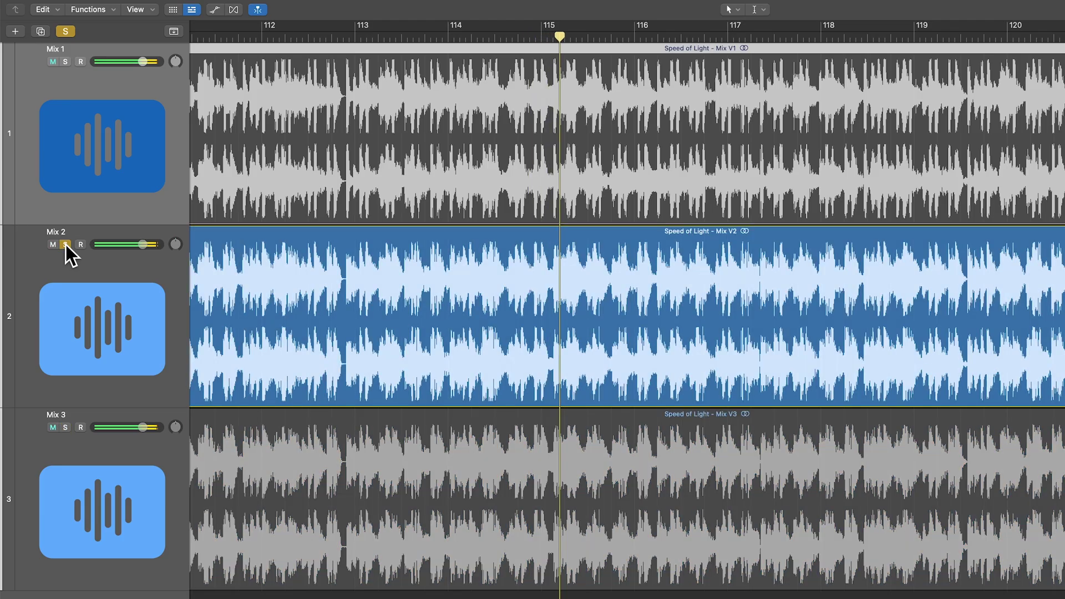
pyautogui.click(64, 61)
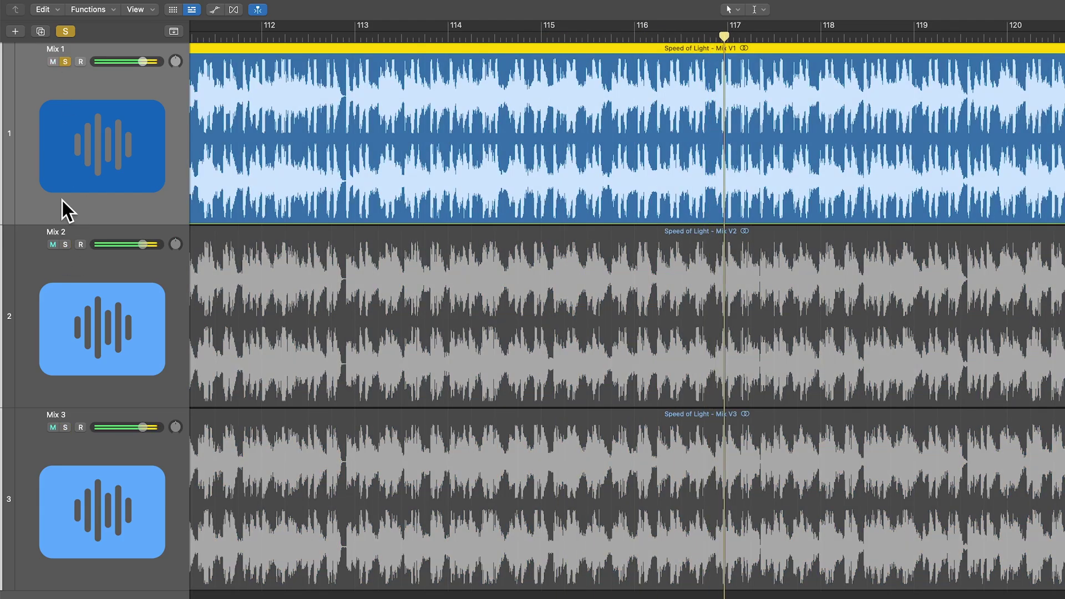
pyautogui.click(64, 245)
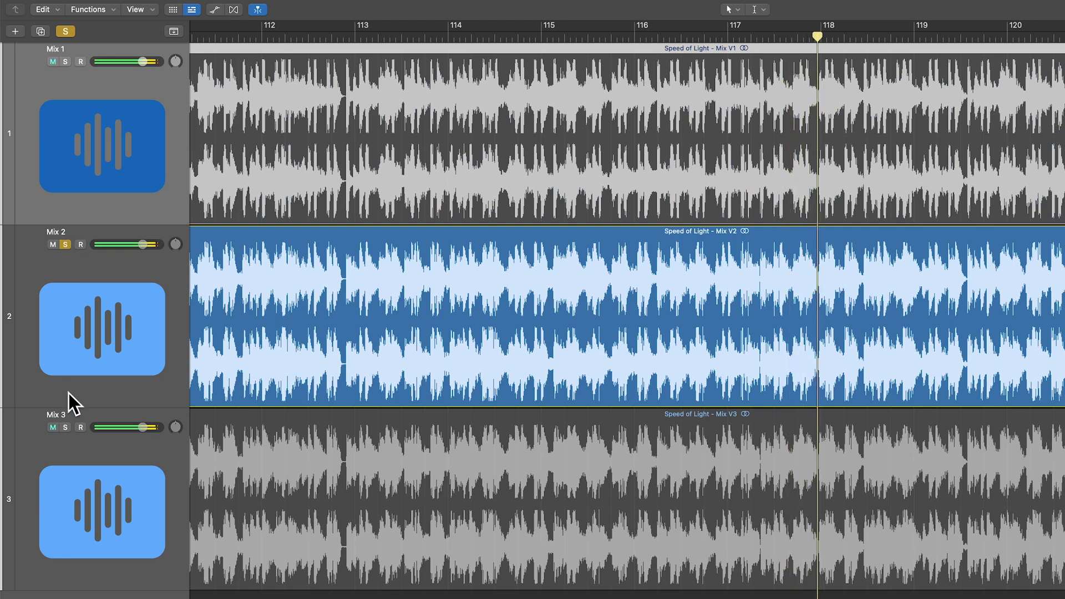
pyautogui.click(65, 428)
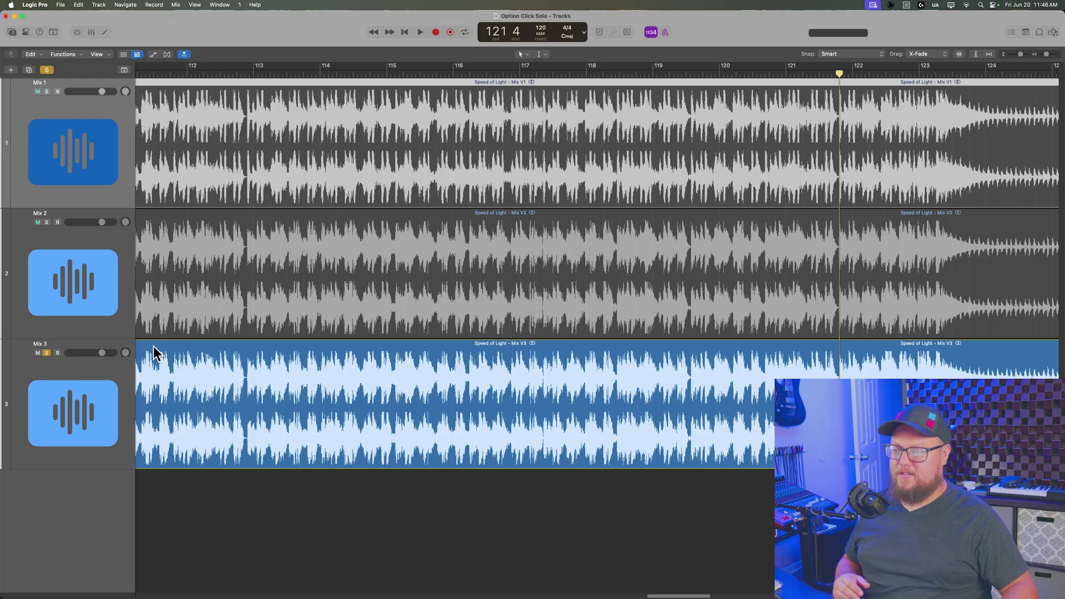
# Step: Turn off Mix 3's solo and select the Mix 3 region
pyautogui.click(46, 353)
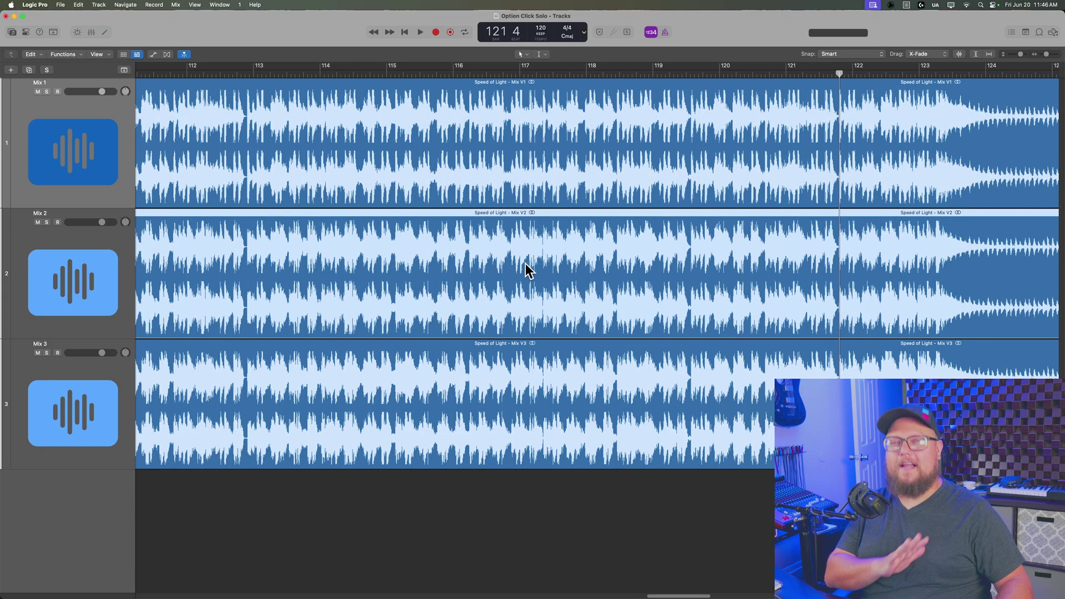
pyautogui.click(536, 395)
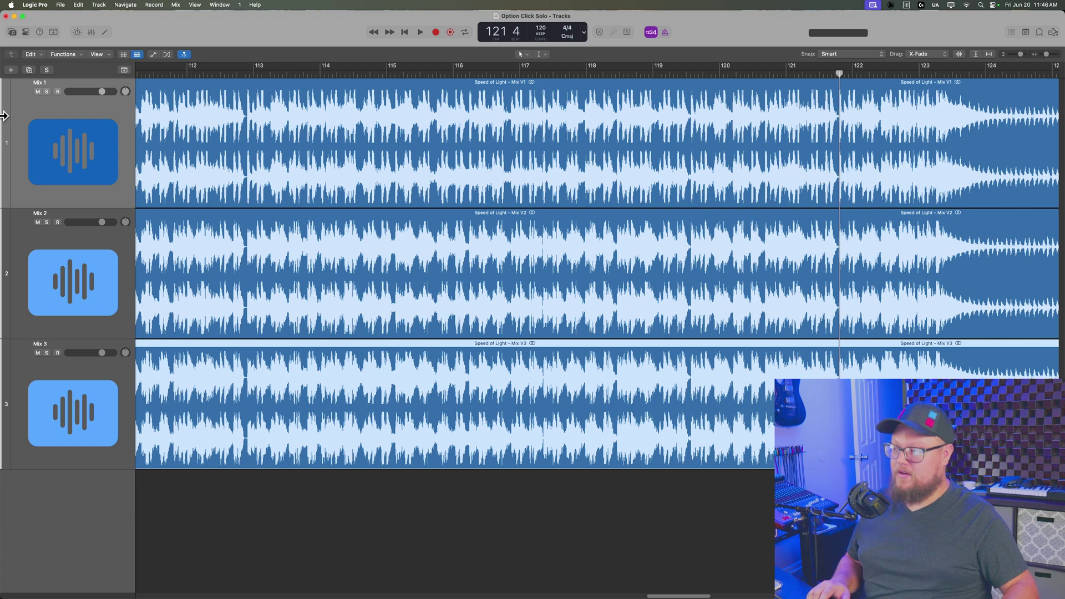
# Step: Toggle Mix 1 and Mix 2 solos, solo Mix 1 with Mix 3, then exclusively solo Mix 2
pyautogui.click(47, 92)
pyautogui.click(47, 93)
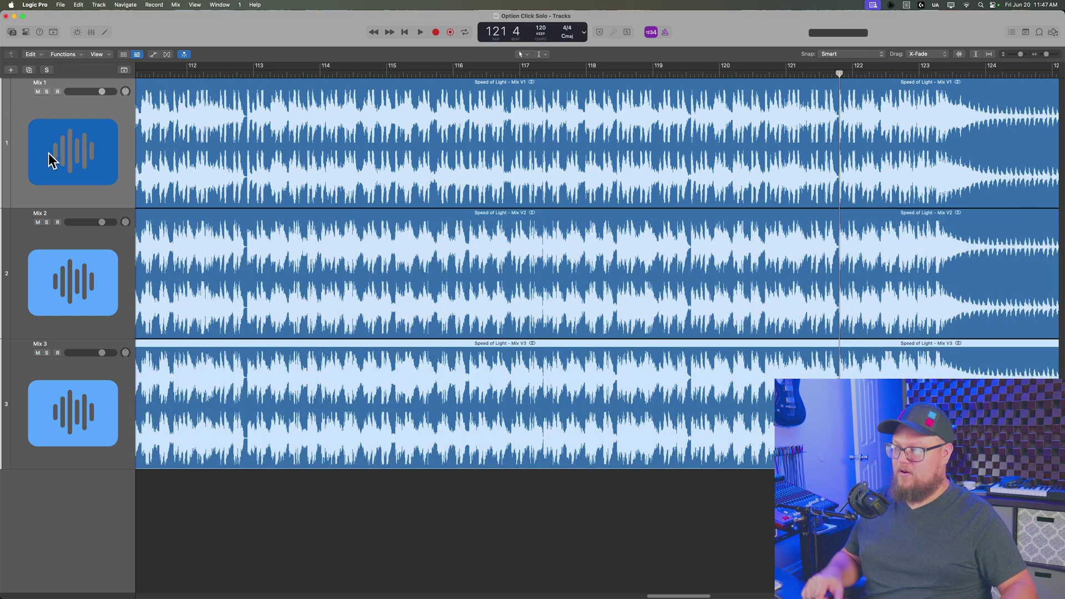
pyautogui.click(47, 221)
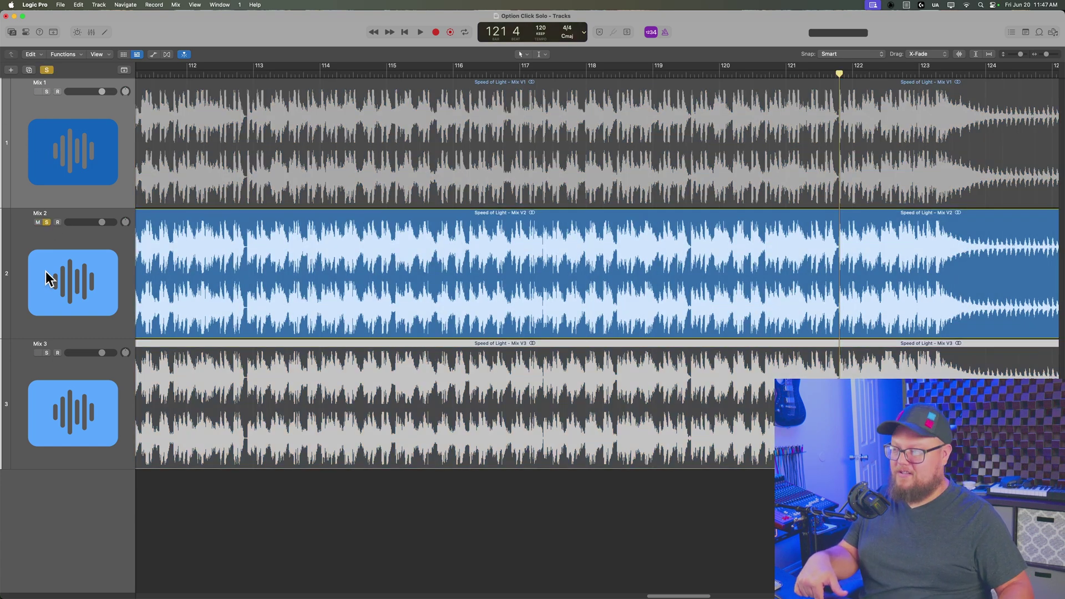
pyautogui.click(47, 222)
pyautogui.click(47, 222)
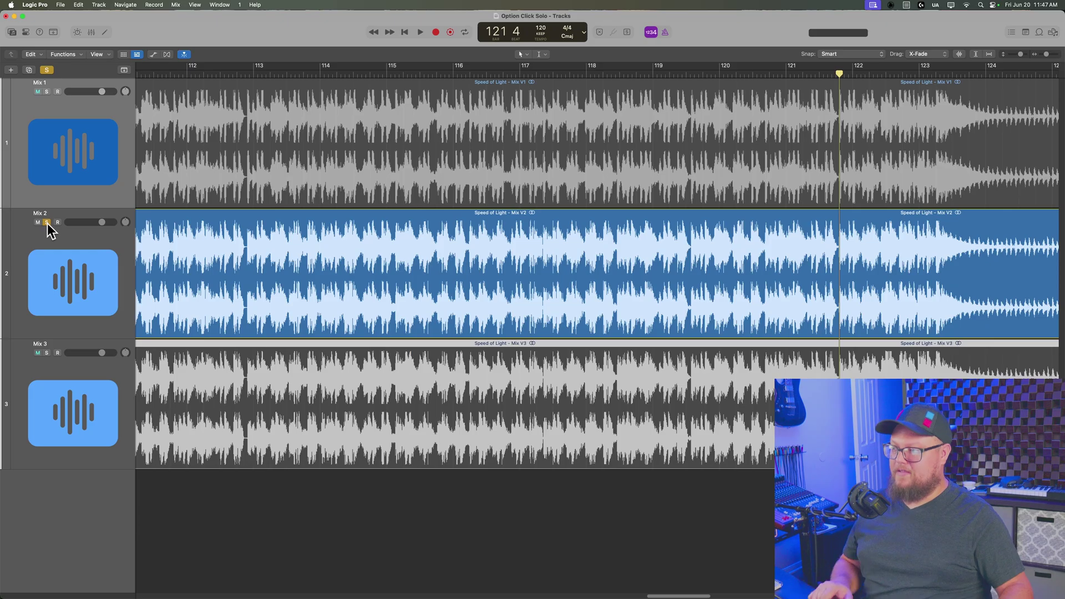
pyautogui.click(47, 222)
pyautogui.click(46, 92)
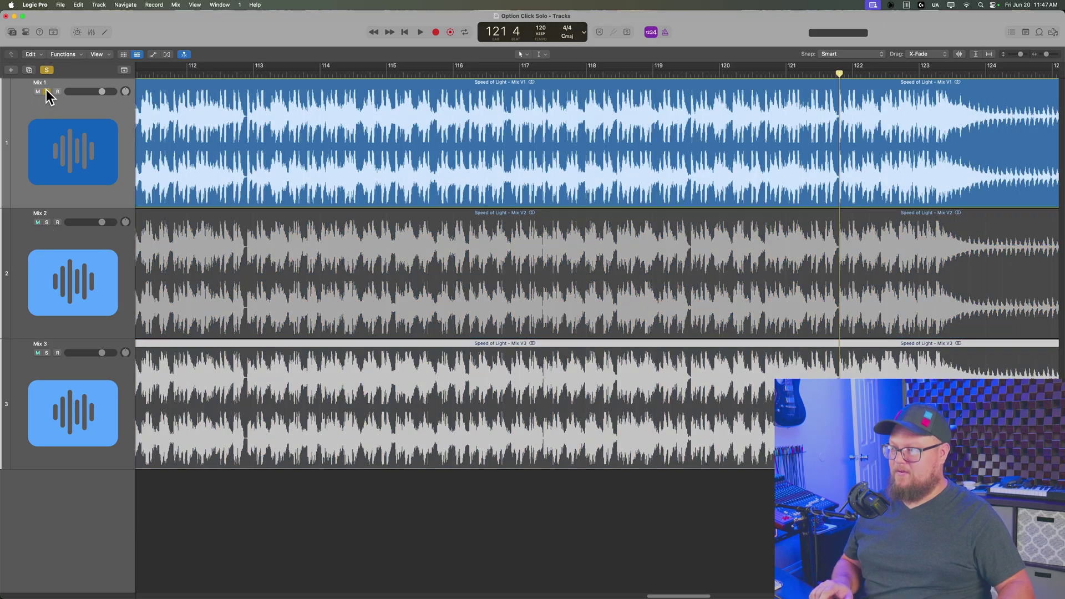
pyautogui.click(47, 353)
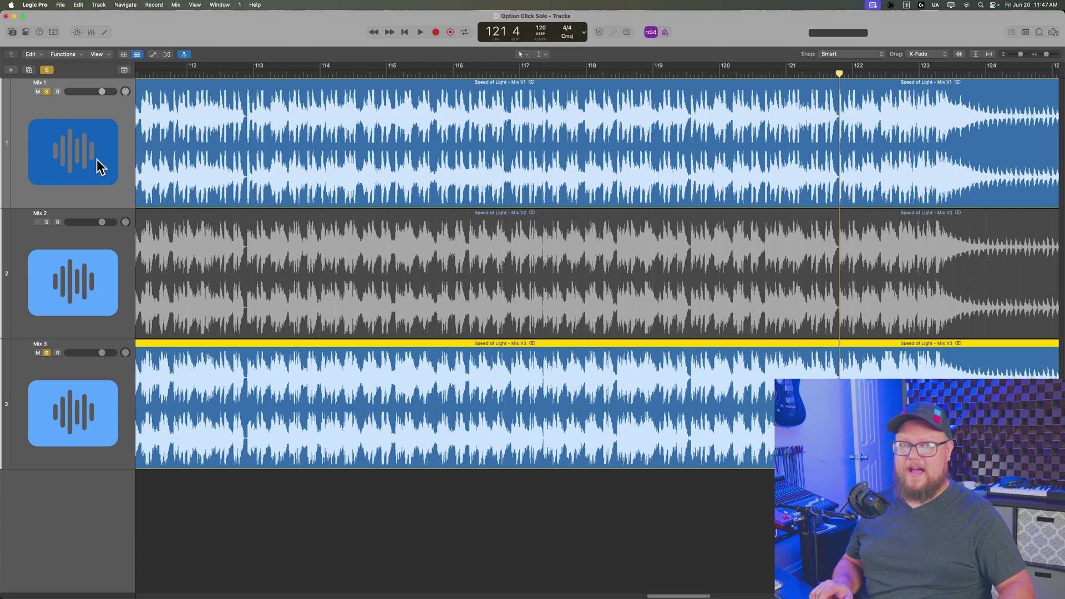
pyautogui.keyDown('alt'); pyautogui.click(47, 222); pyautogui.keyUp('alt')
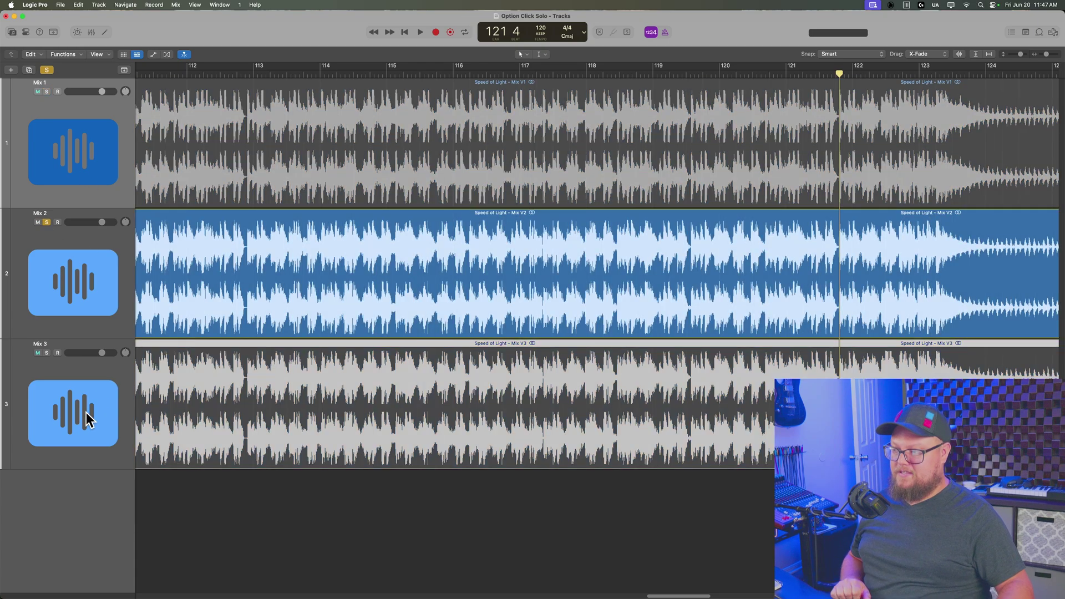